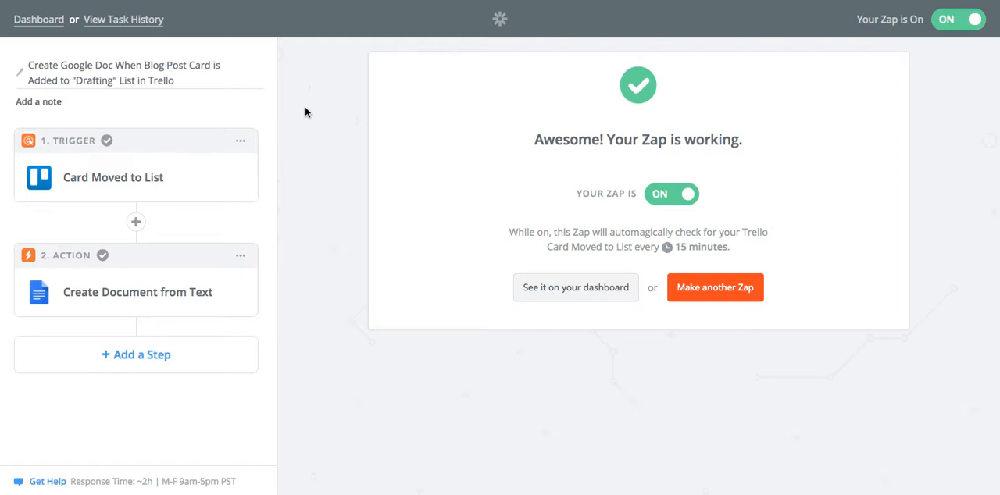
Open the Zap's trigger step and keep Trello as the trigger app
left_click(112, 177)
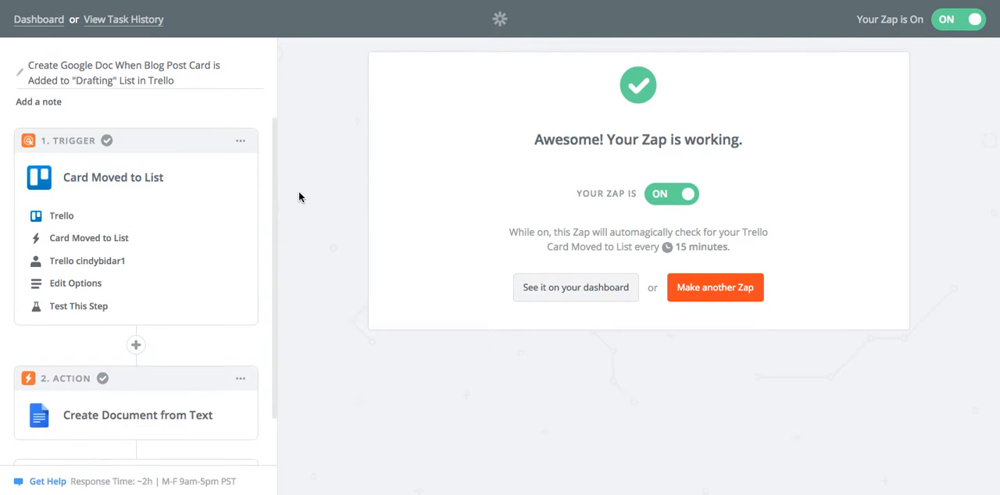
left_click(59, 216)
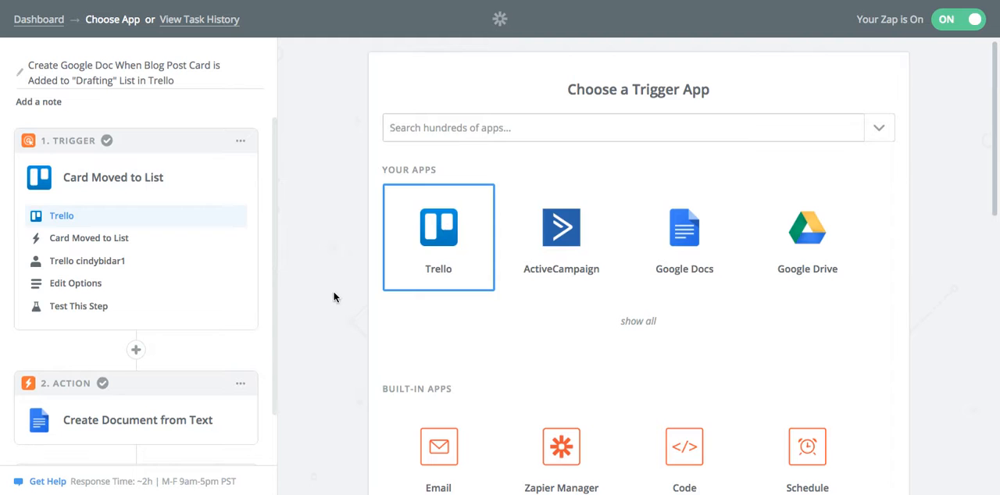
scroll(333, 297, "down", 10)
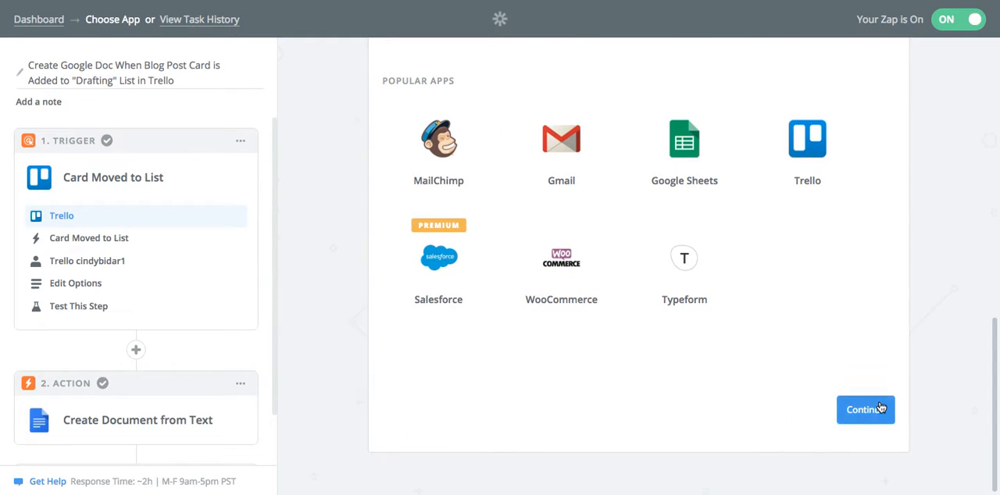
left_click(858, 419)
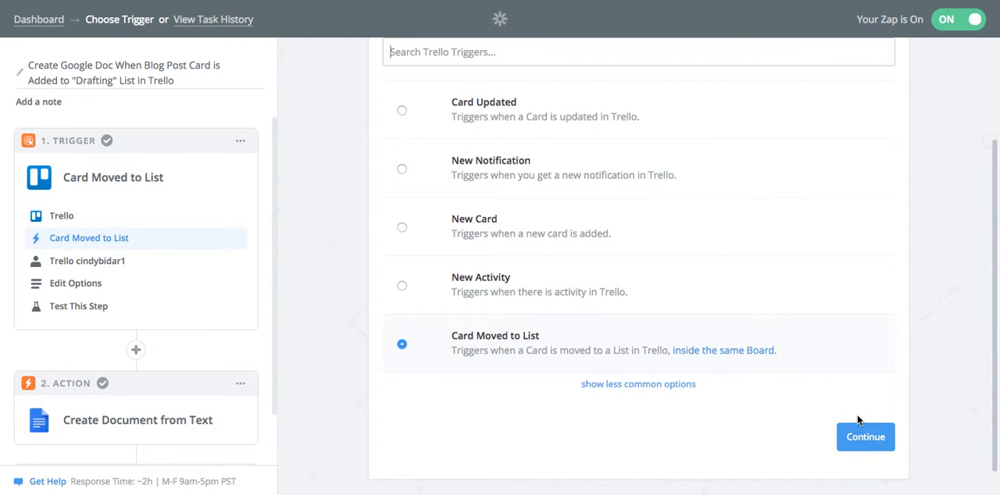
Review the available Trello triggers and keep Card Moved to List as the trigger event
scroll(573, 270, "down", 1)
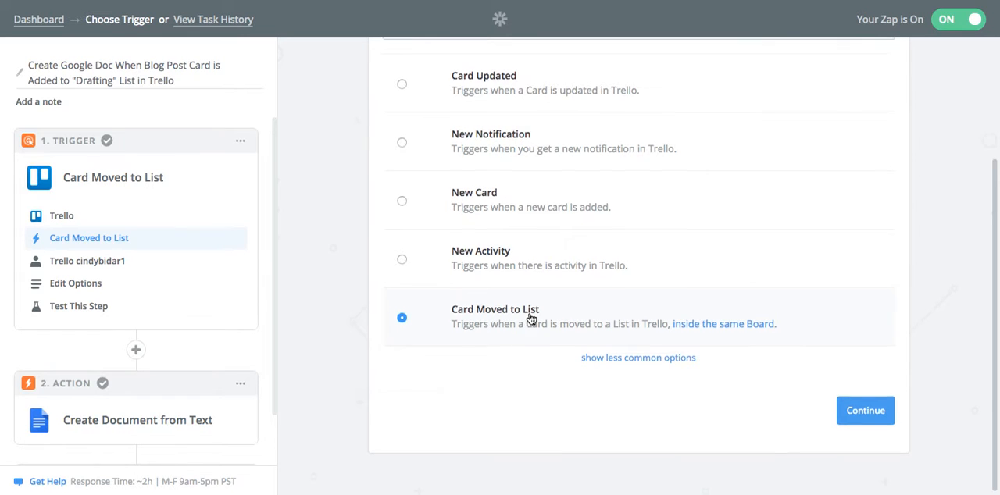
scroll(532, 319, "up", 2)
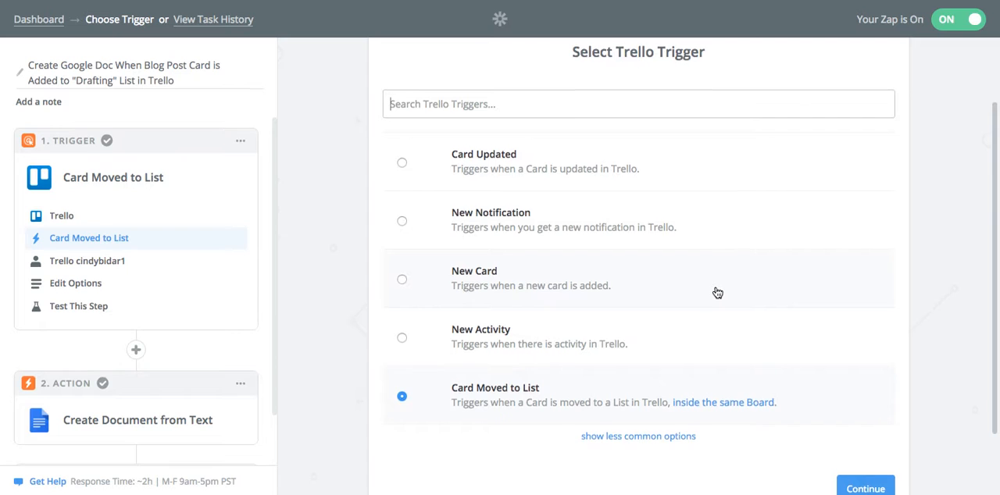
scroll(717, 293, "down", 2)
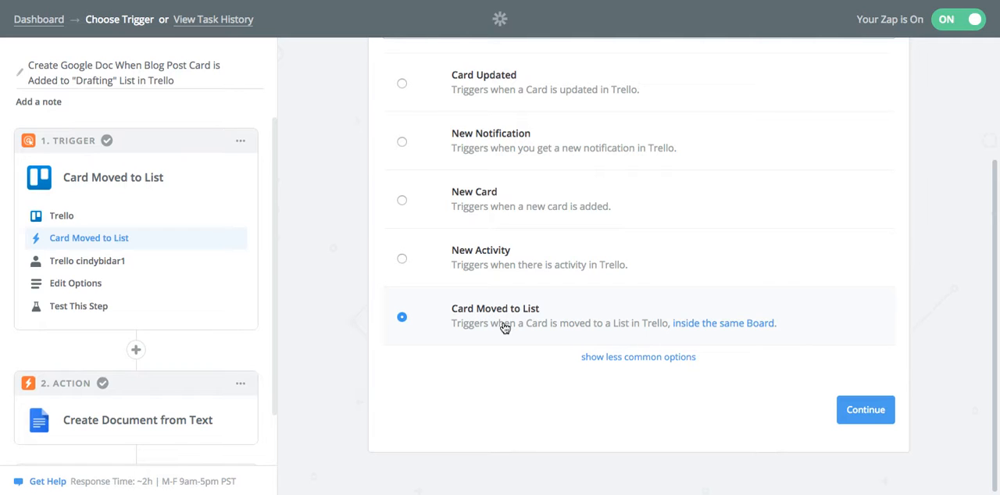
left_click(865, 410)
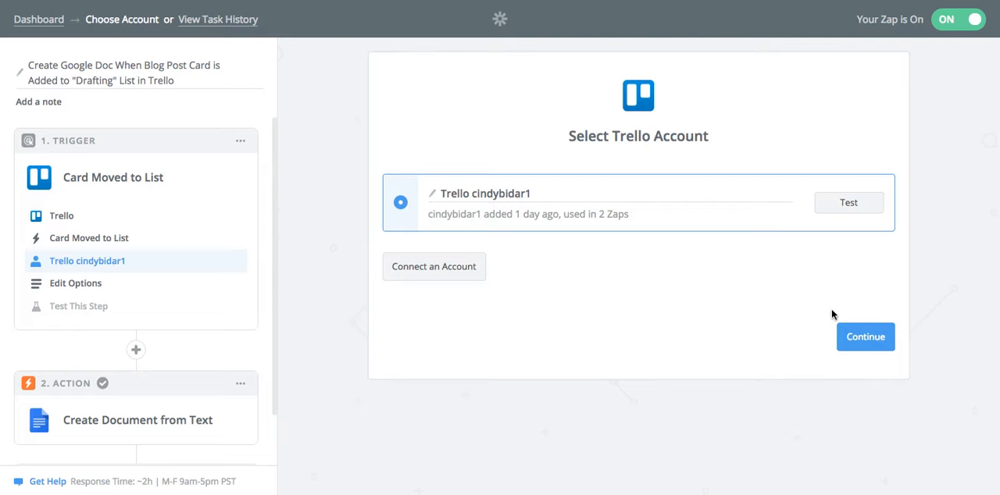
Confirm the trigger's connected Trello account, the DRAFTING list on the Blog Schedule board, and the Card Moved A sample
left_click(873, 337)
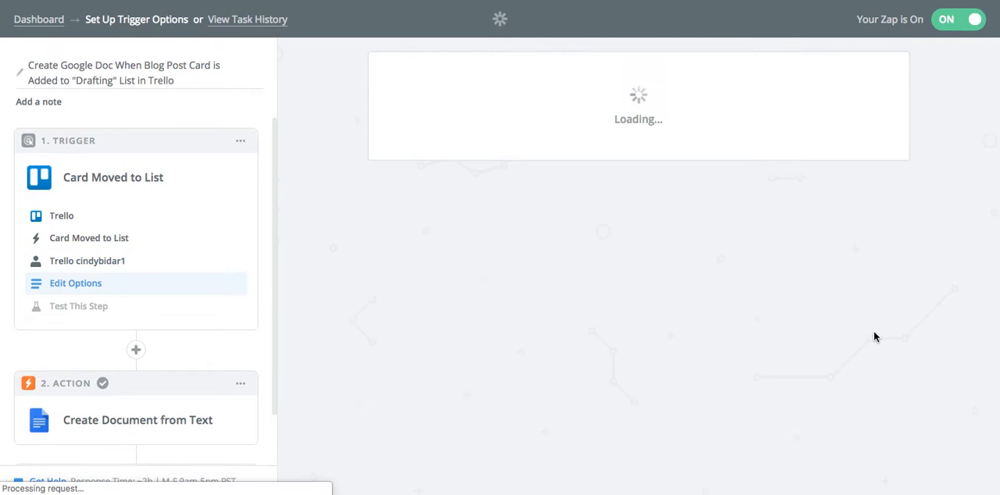
scroll(925, 329, "down", 1)
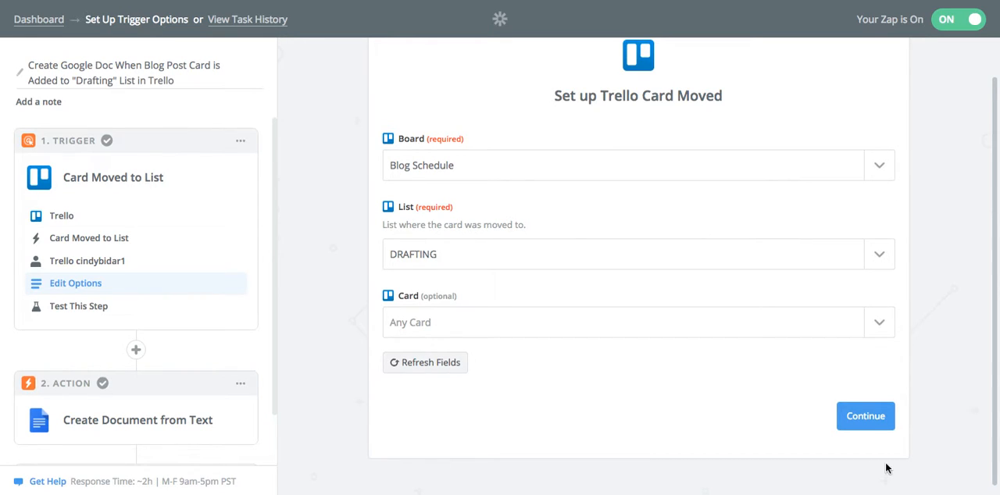
left_click(869, 419)
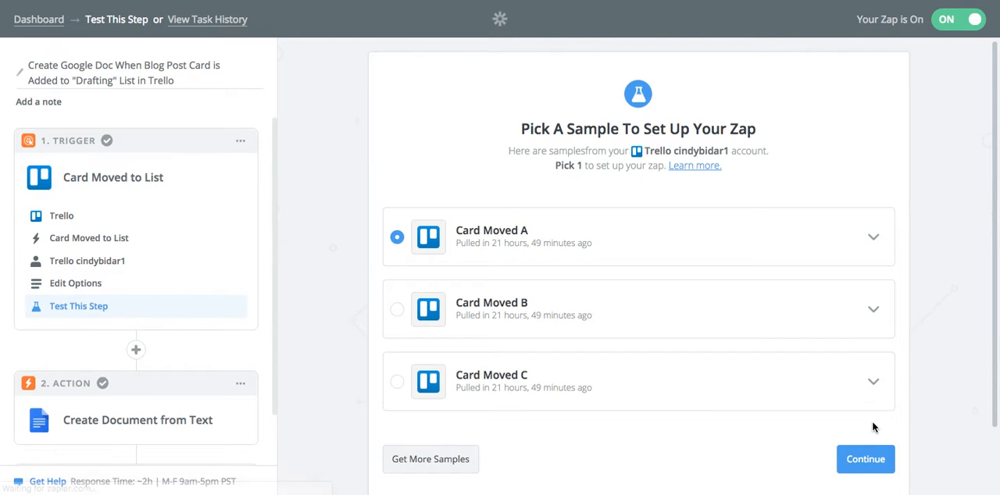
scroll(909, 446, "down", 2)
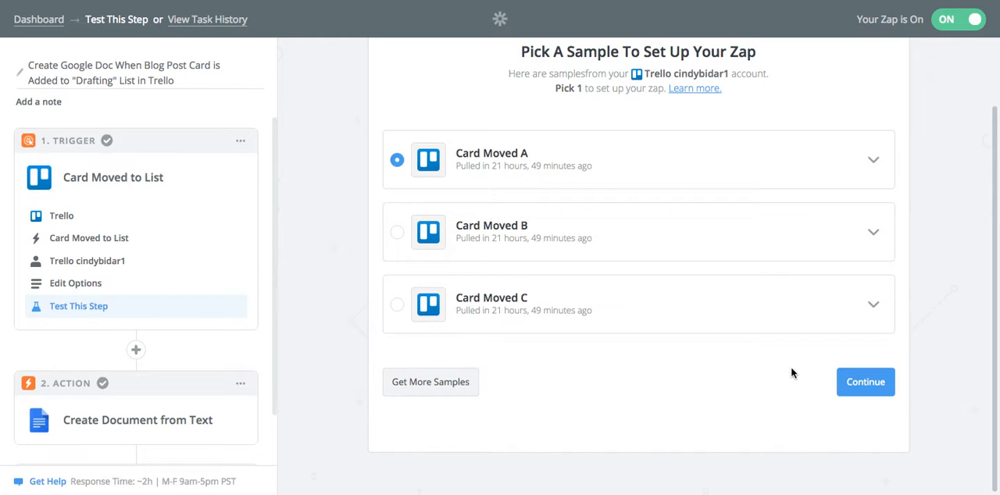
left_click(857, 375)
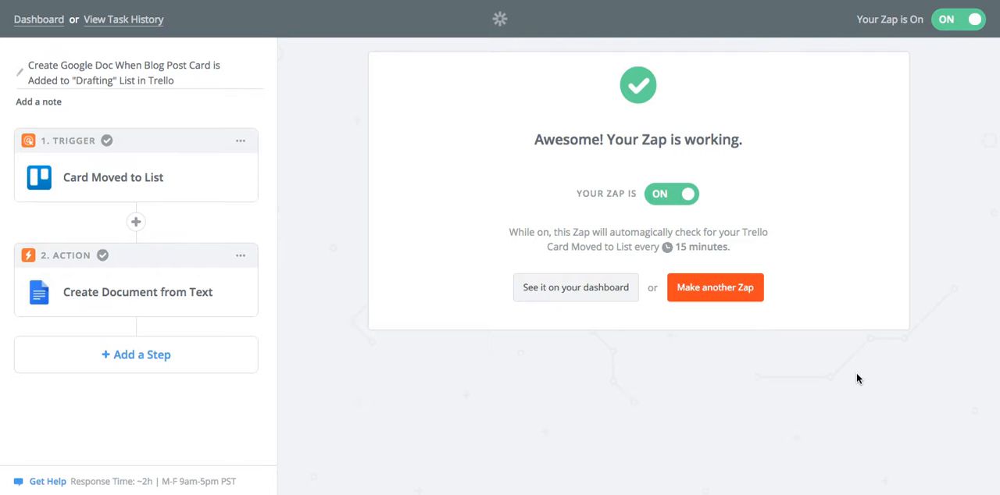
Open the Zap's action step and keep Google Docs, the Create Document from Text action and the connected account
left_click(121, 293)
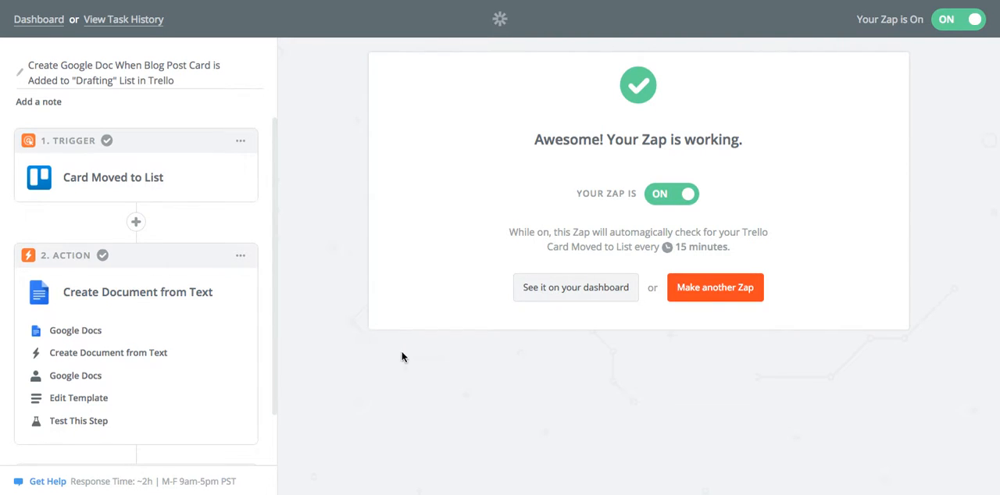
left_click(65, 330)
scroll(712, 325, "down", 10)
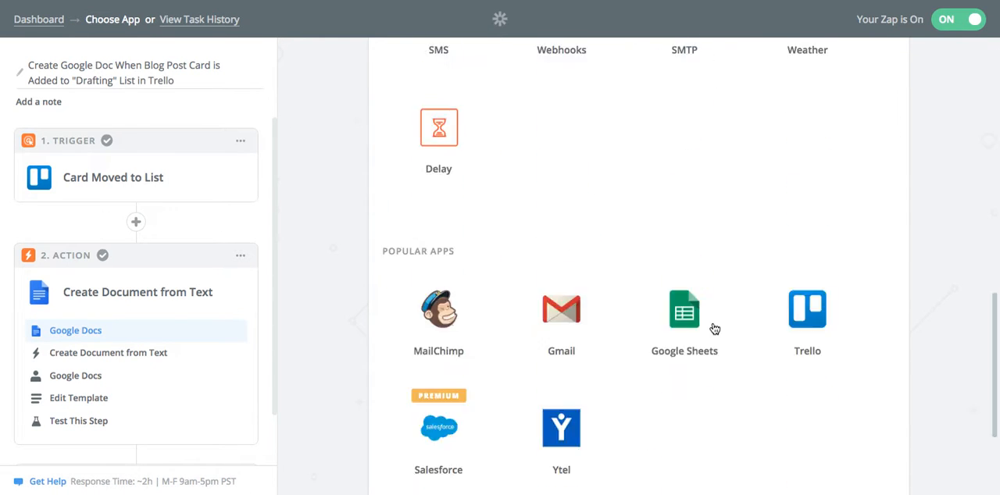
left_click(866, 422)
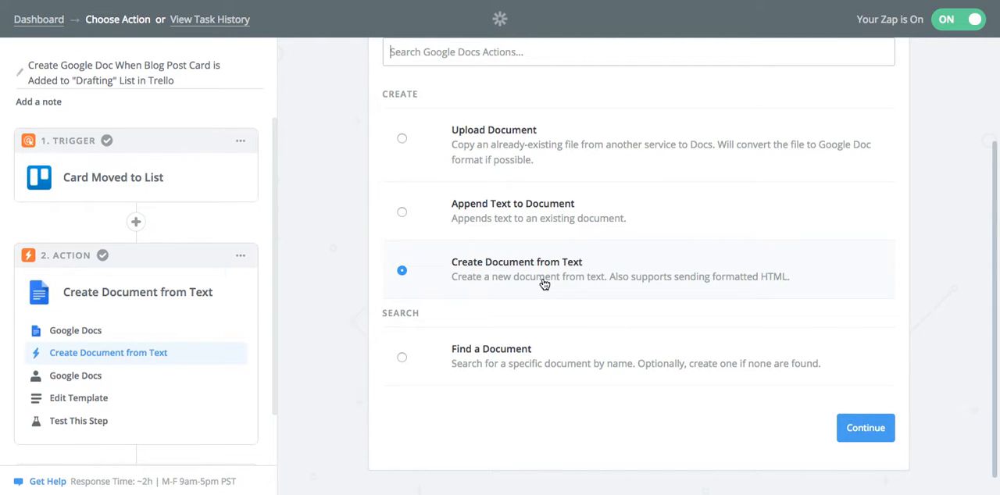
left_click(866, 429)
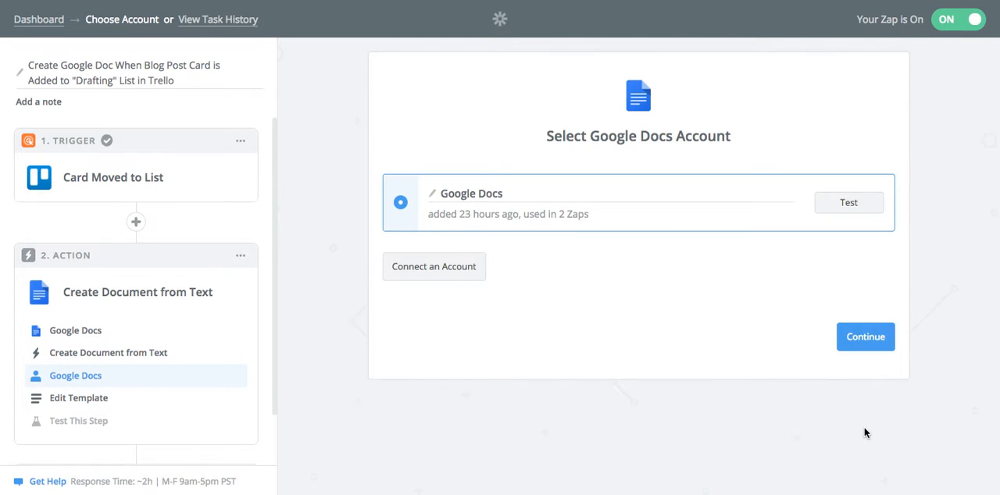
left_click(866, 337)
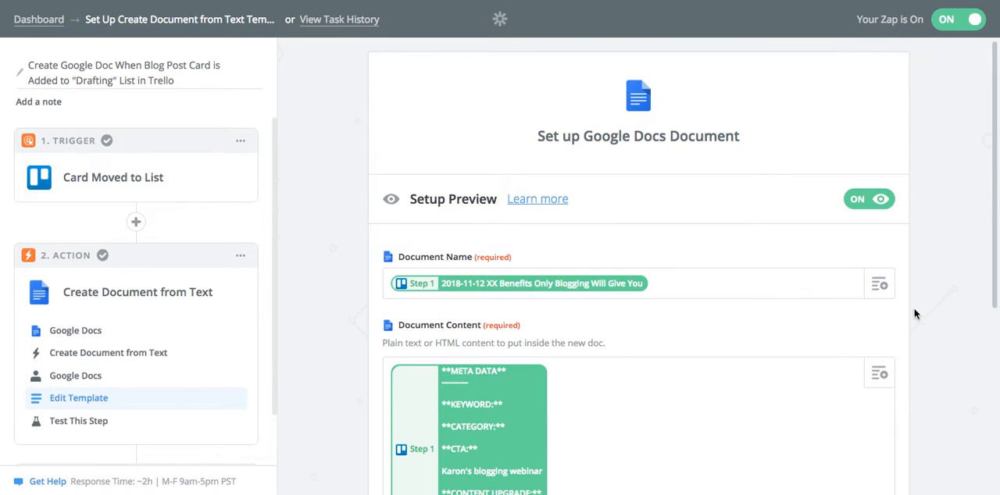
Examine the document template and the Trello fields available for the Document Name and Document Content
scroll(967, 376, "down", 3)
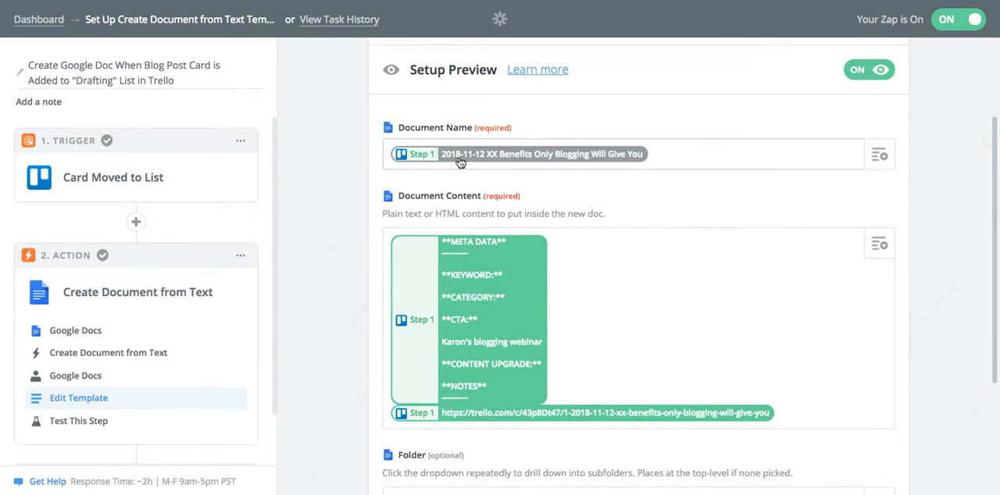
left_click(879, 157)
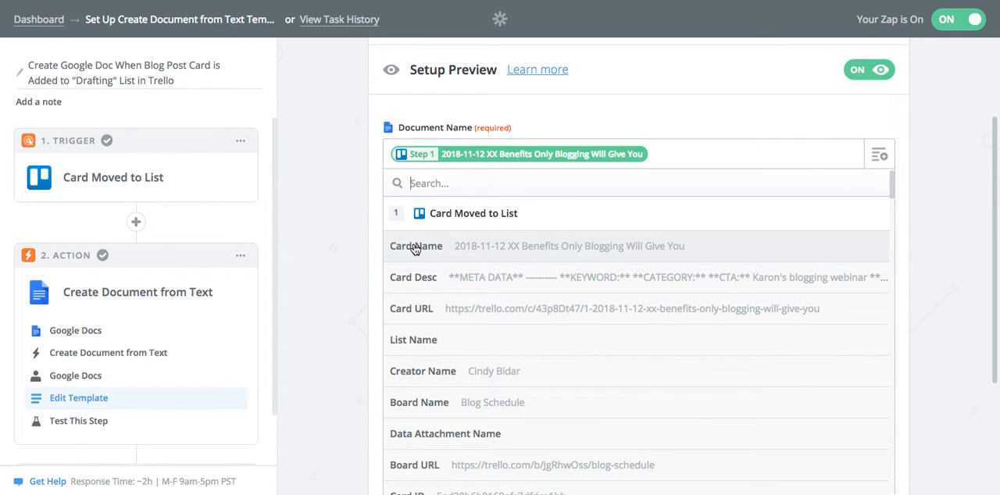
left_click(356, 259)
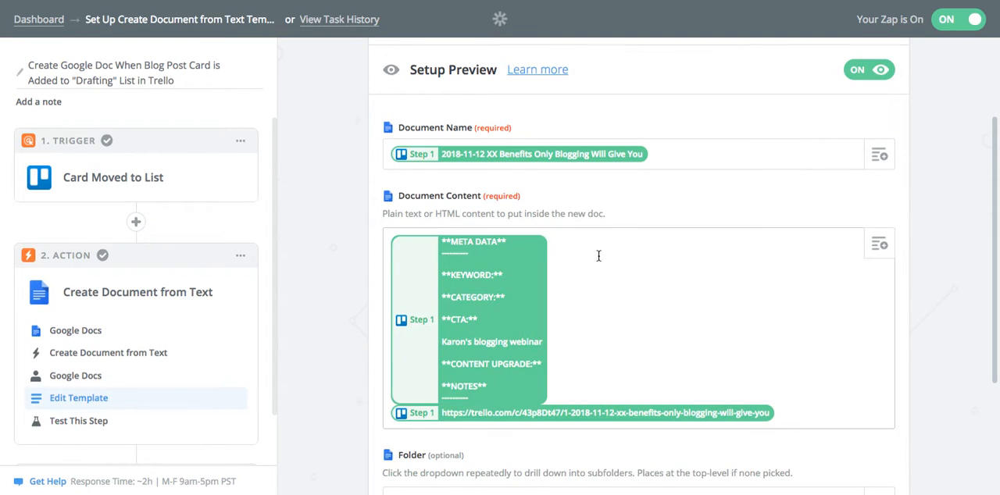
scroll(680, 309, "down", 1)
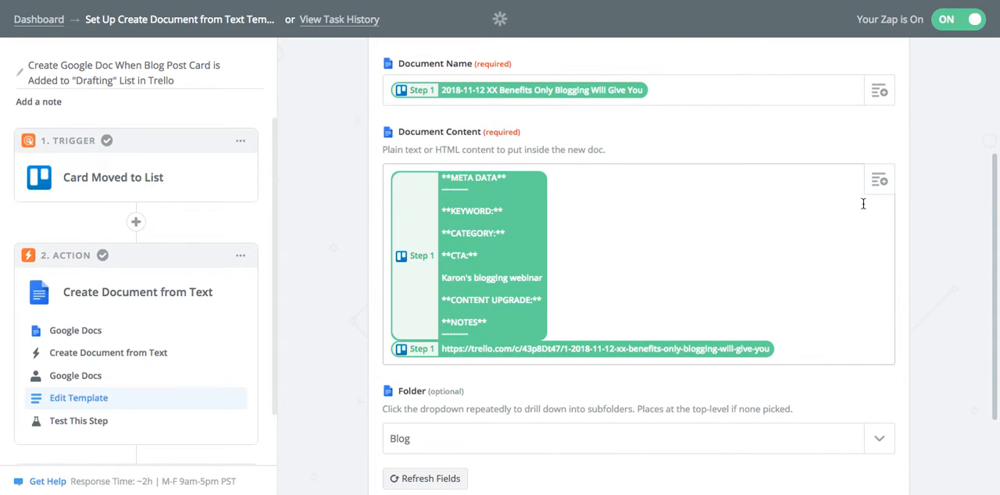
left_click(879, 188)
scroll(948, 326, "down", 3)
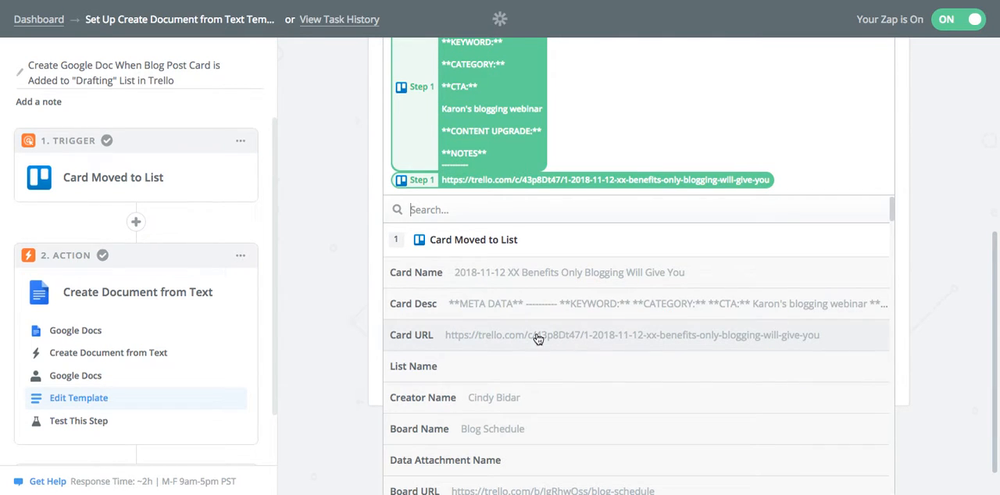
left_click(941, 251)
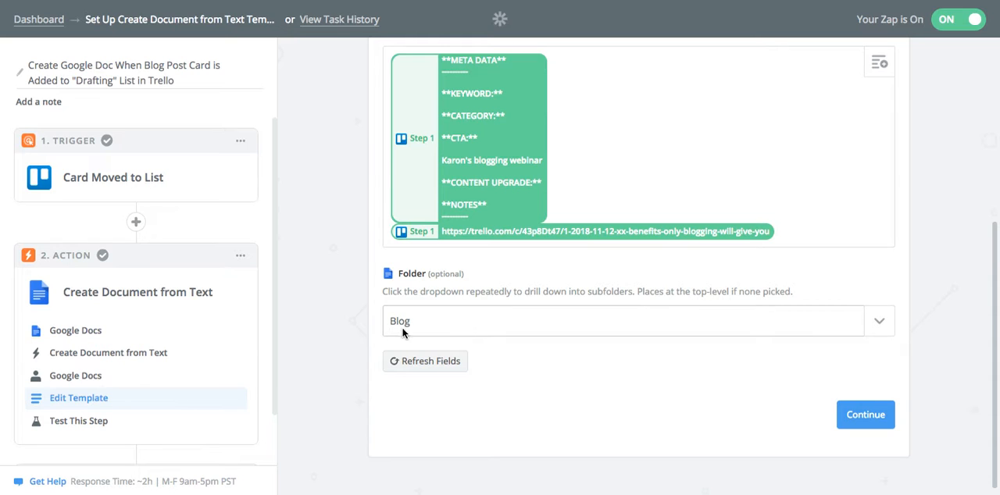
Accept the document template with the Blog folder and finish the Zap from the Google Docs test page
left_click(861, 418)
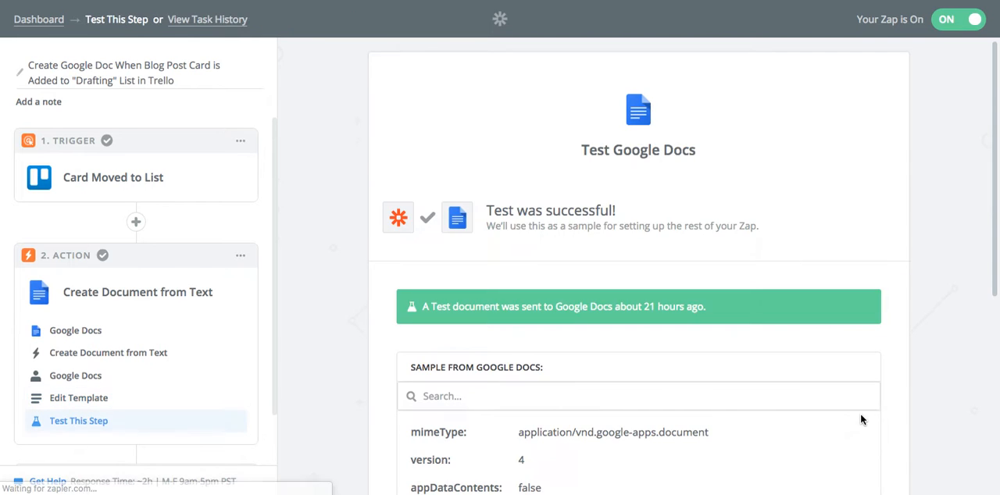
scroll(962, 402, "down", 1)
scroll(963, 404, "down", 5)
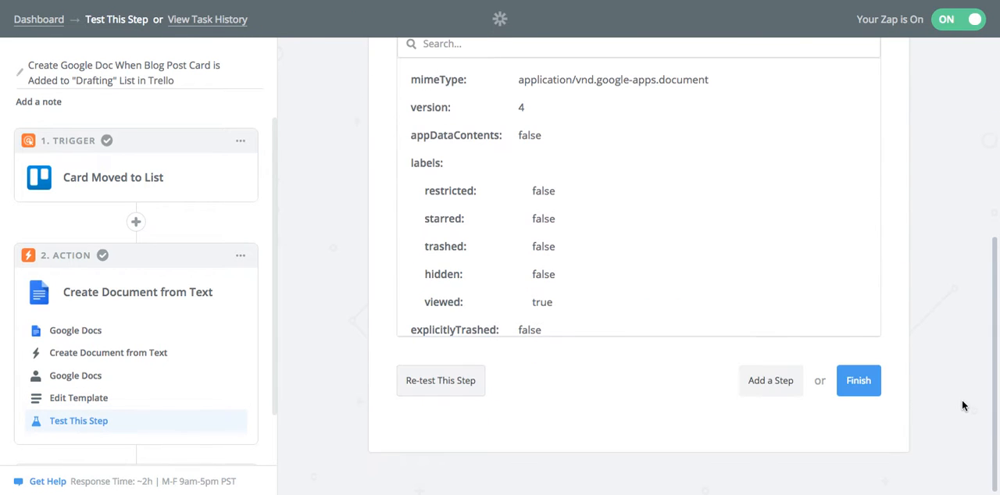
left_click(859, 380)
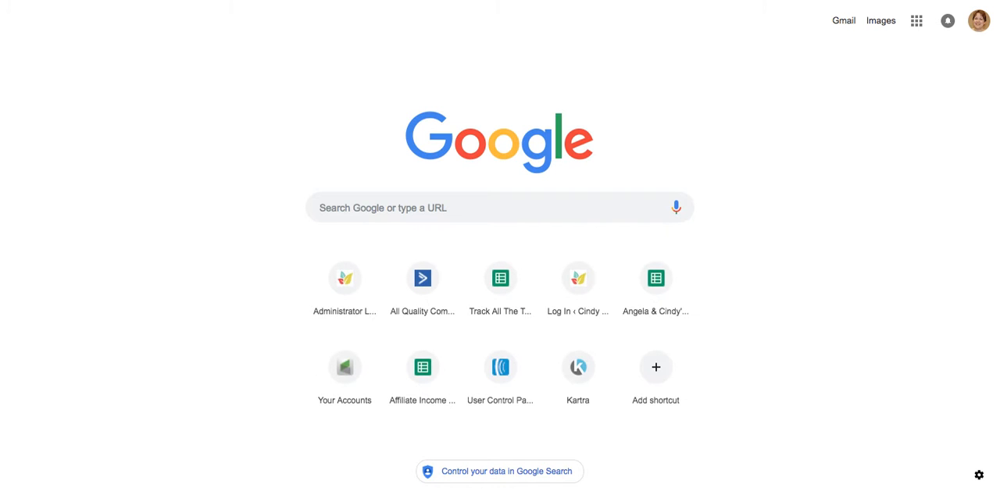
Switch to Trello, open the Blog Schedule board and move the card "How to use Amazon S3 to manage your course materials" to DRAFTING
type("t")
key("BackSpace")
type("tre")
key("Return")
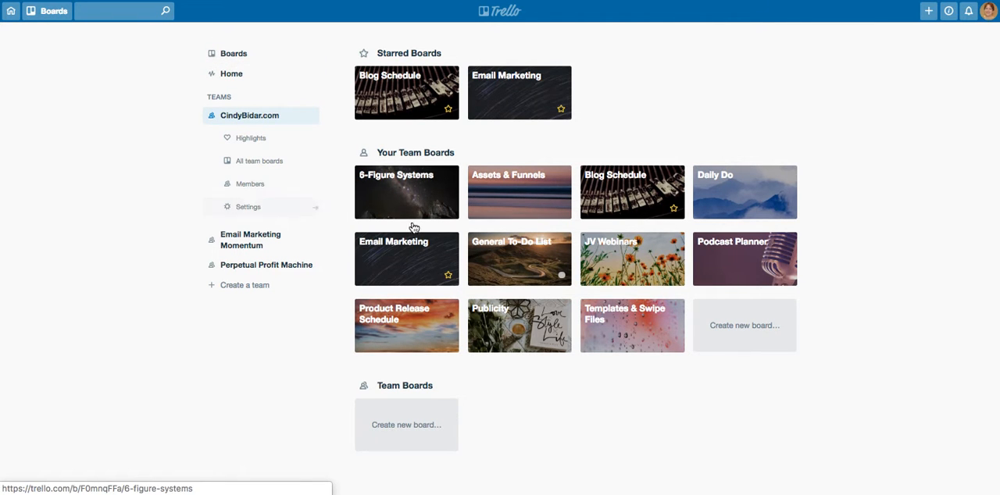
left_click(633, 195)
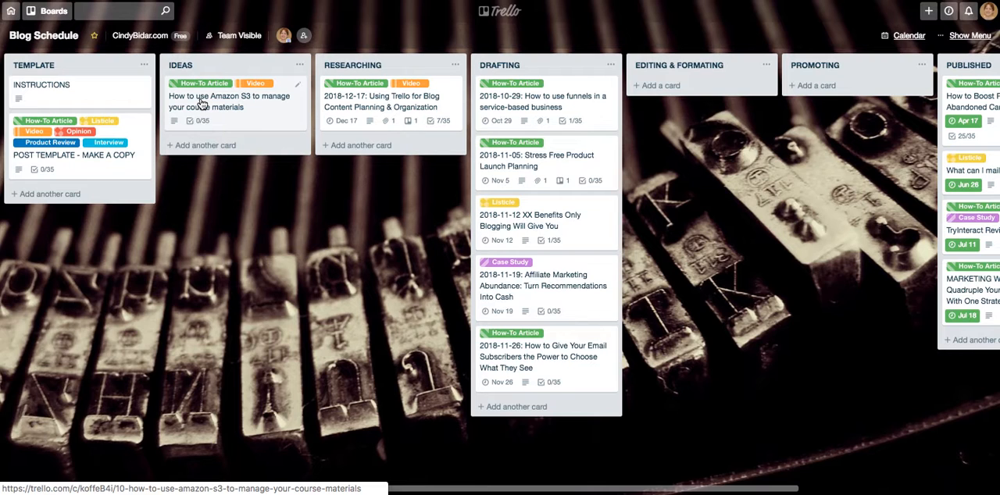
left_click_drag(202, 104, 520, 165)
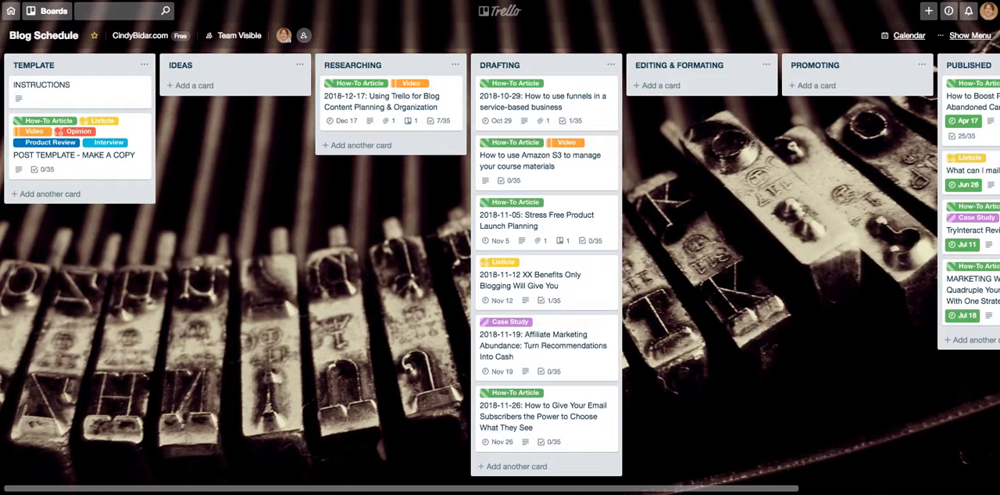
Open Google Drive in a new browser tab and go to the Blog folder inside the website's main folder
key("super+t")
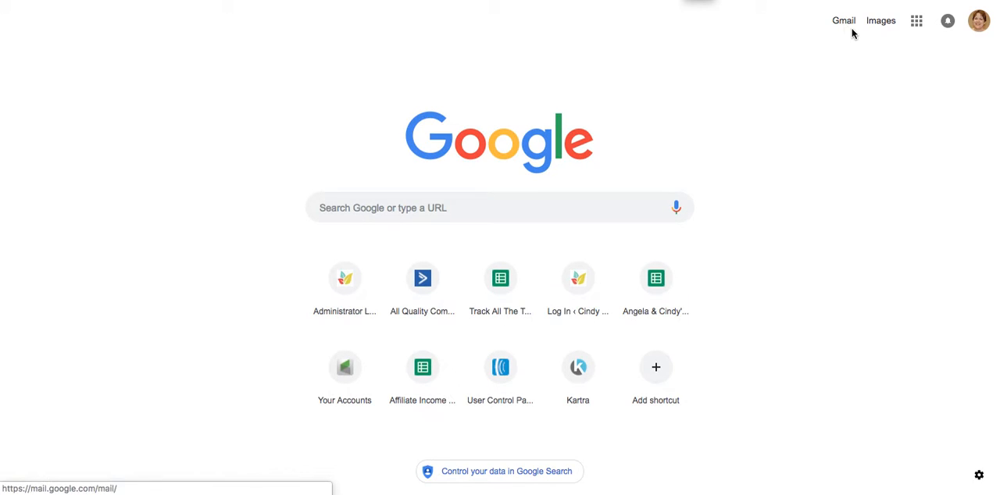
left_click(919, 24)
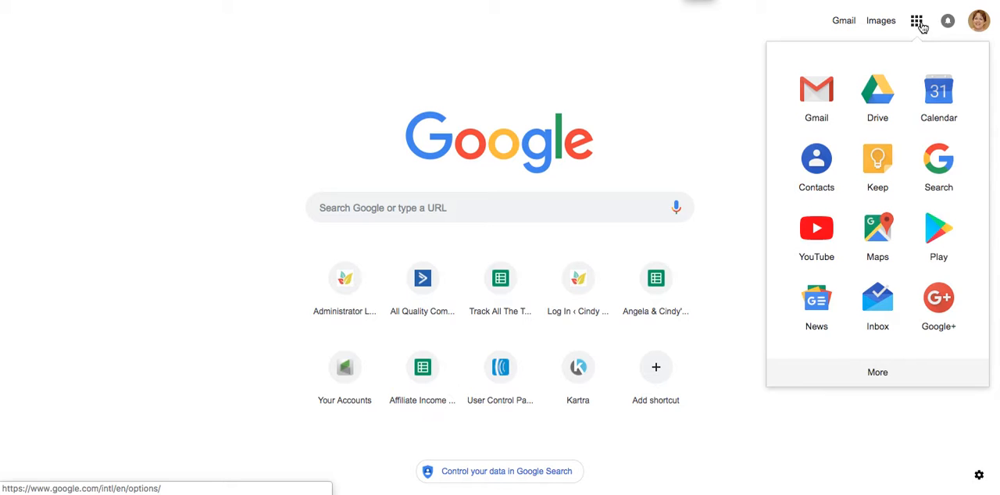
left_click(880, 94)
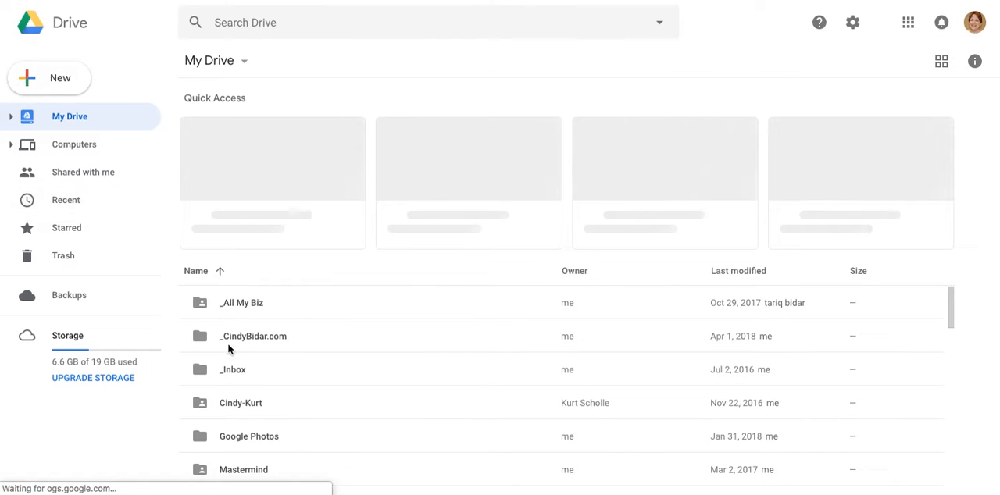
double_click(202, 338)
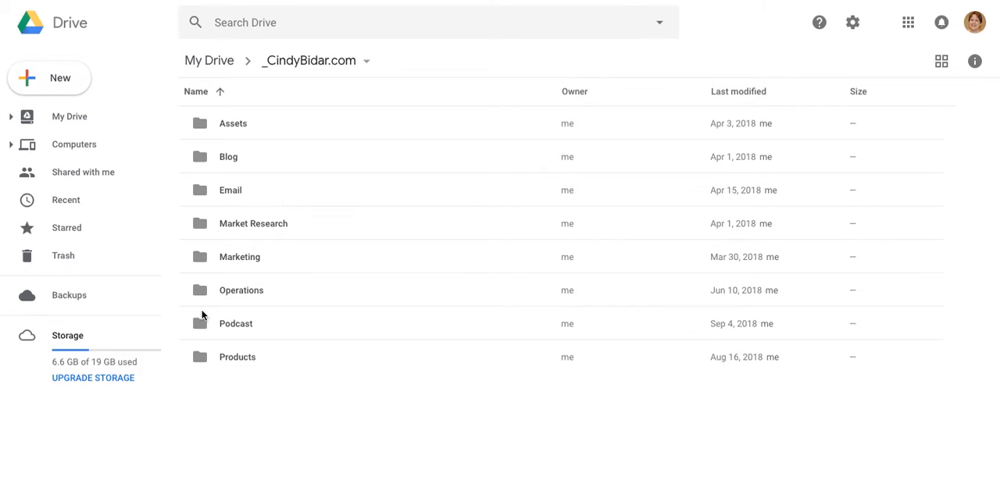
double_click(201, 160)
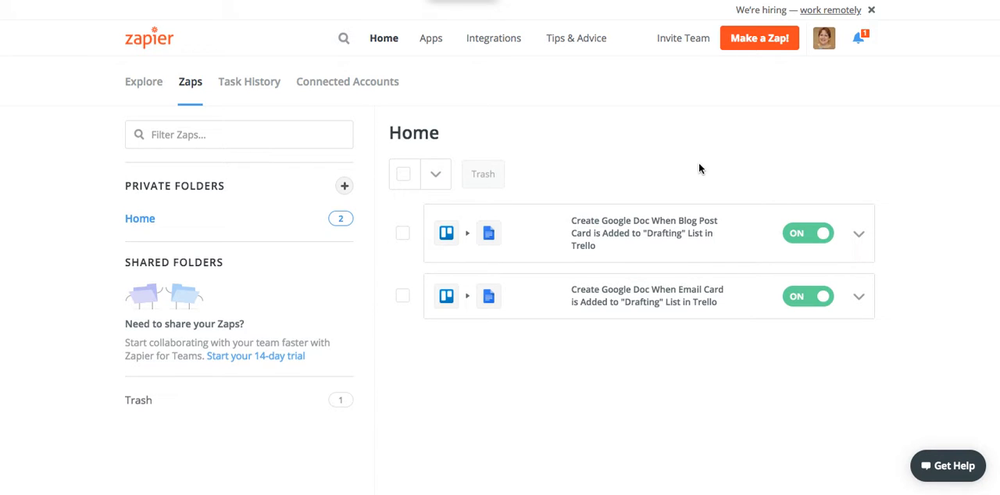
Manually run the Zap "Create Google Doc When Blog Post Card is Added to Drafting List in Trello" and dismiss its run status
left_click(859, 233)
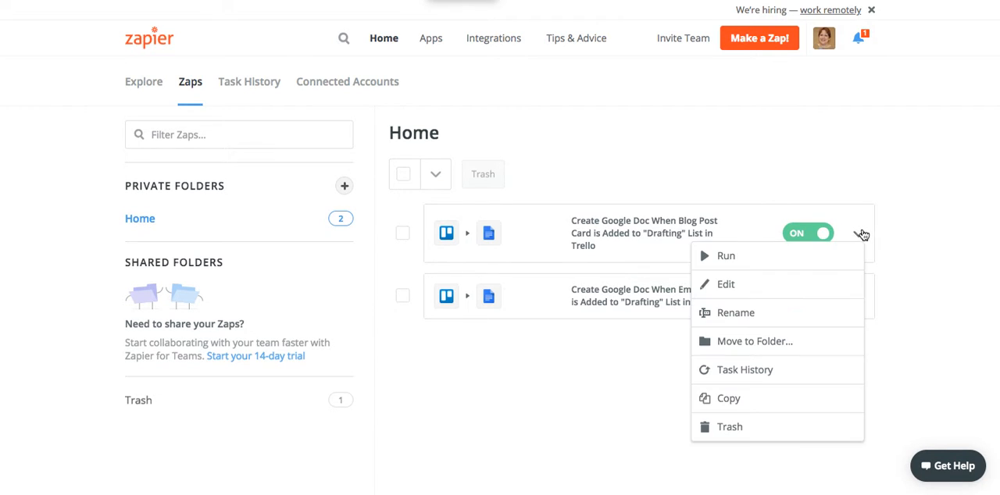
left_click(726, 255)
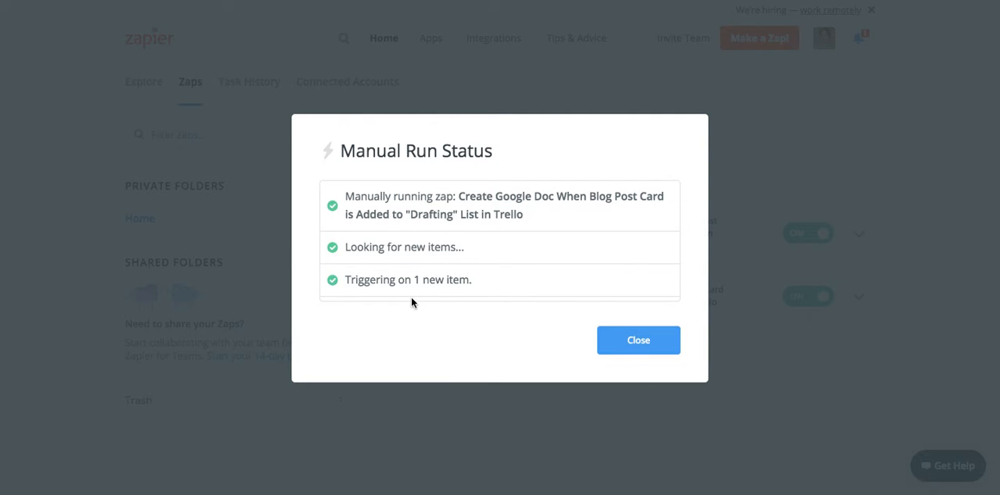
scroll(450, 282, "down", 2)
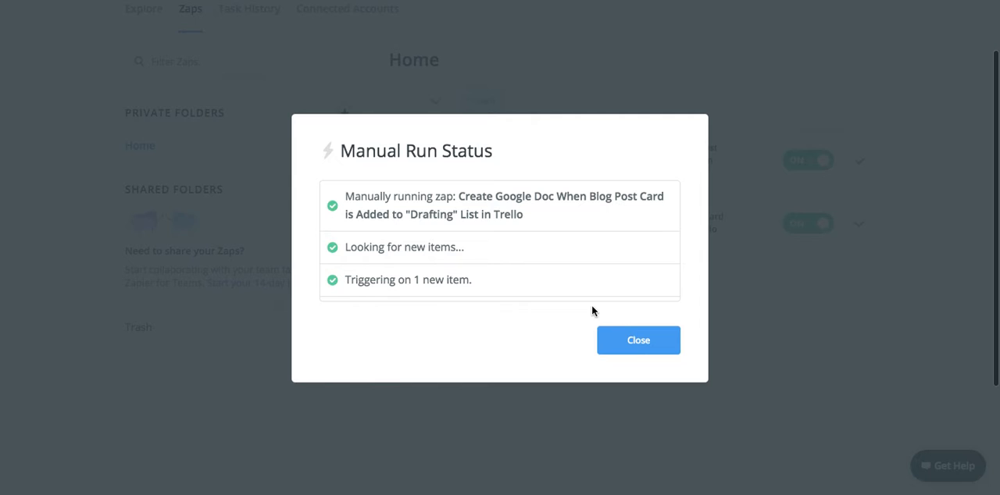
left_click(640, 340)
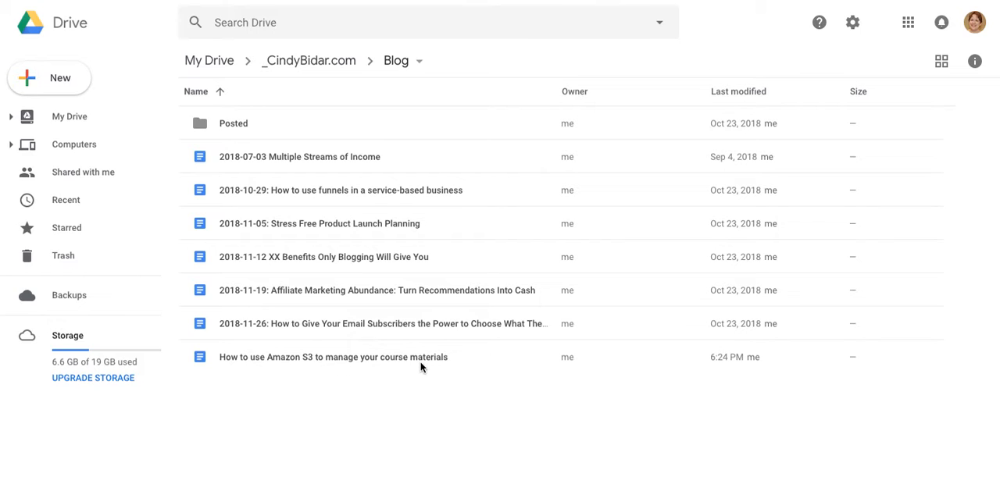
Open "How to use Amazon S3 to manage your course materials" from Google Drive's Blog folder and examine its meta data template and Trello link
double_click(198, 358)
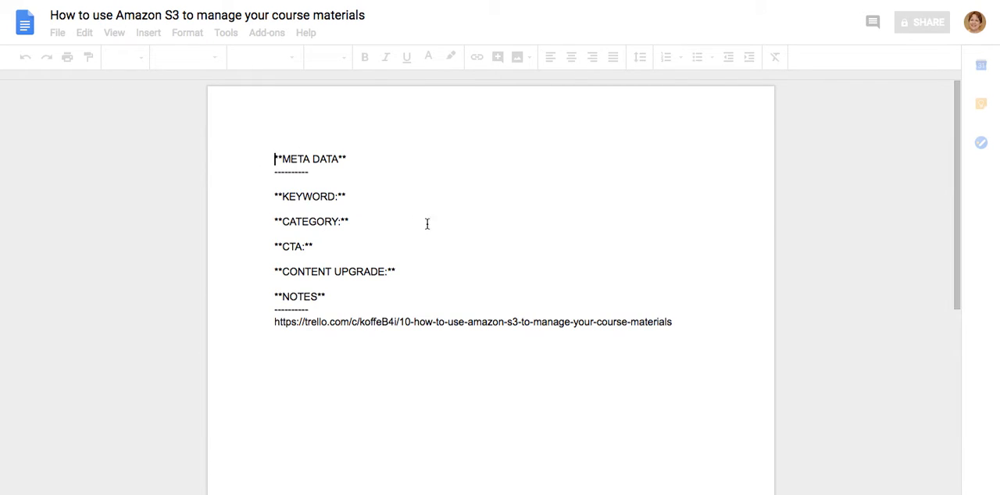
left_click_drag(275, 159, 462, 299)
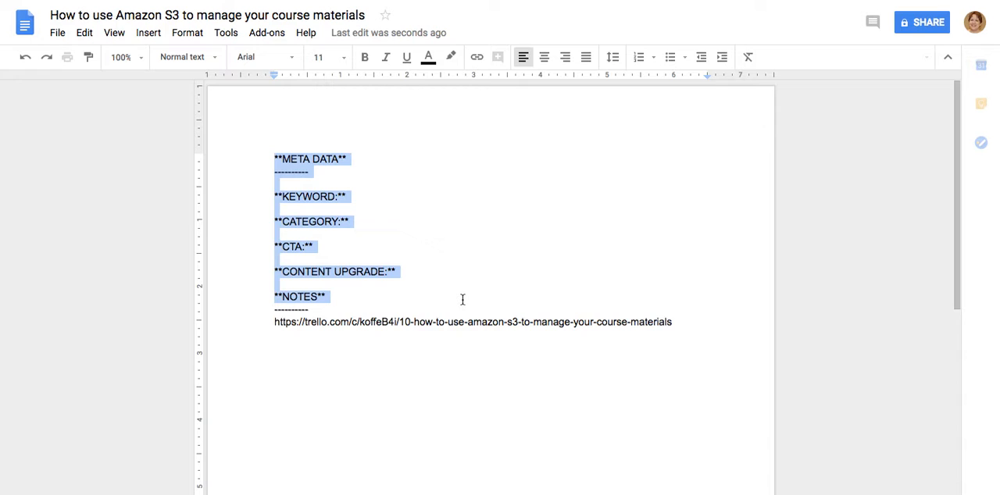
left_click(632, 322)
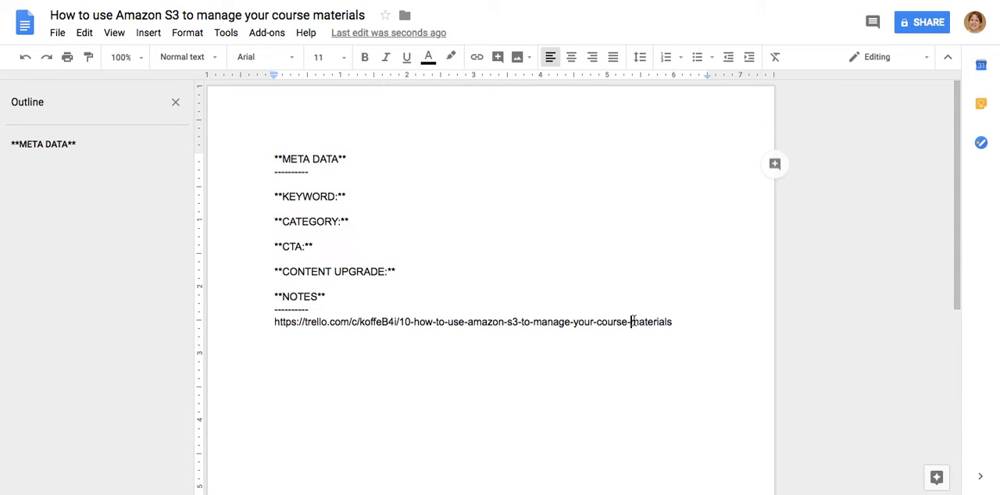
left_click(675, 322)
left_click(550, 323, "shift")
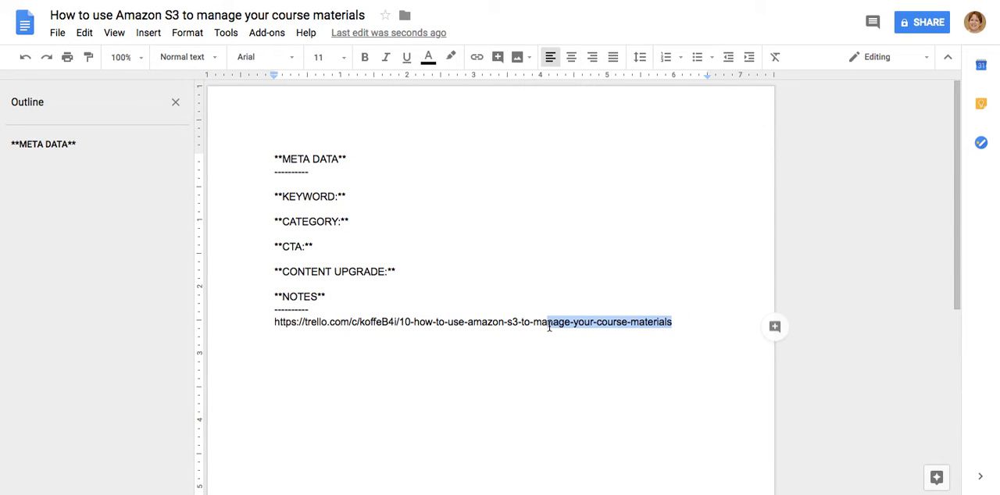
left_click(672, 354)
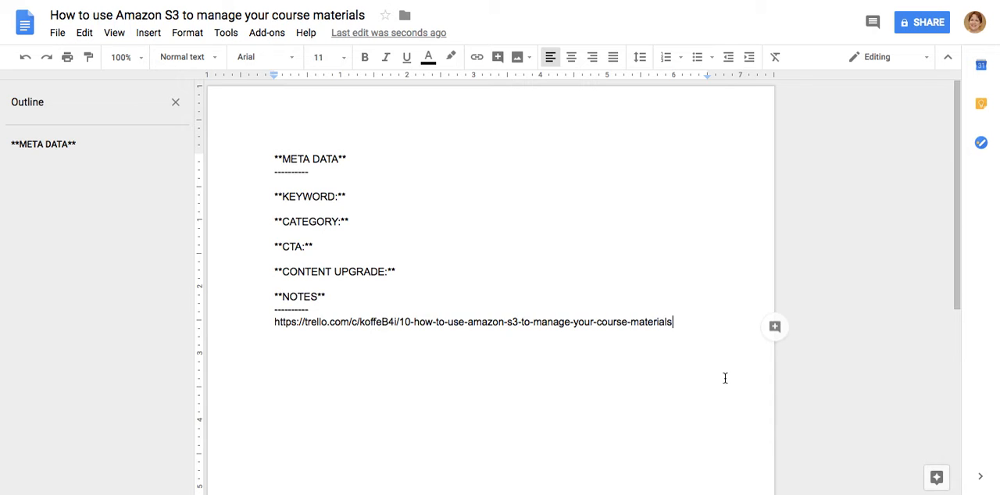
Copy the Trello card URL under NOTES in the document and open it in a new browser tab
left_click_drag(673, 322, 270, 319)
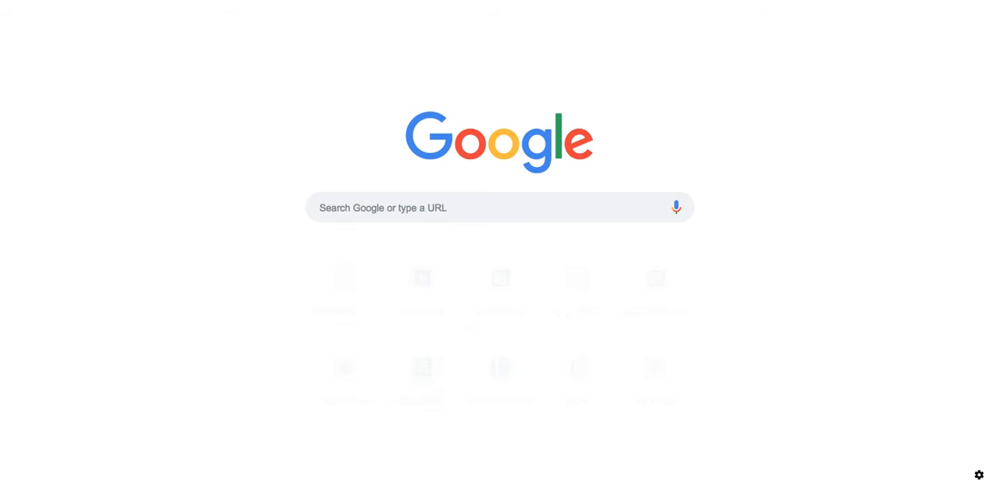
key("ctrl+v")
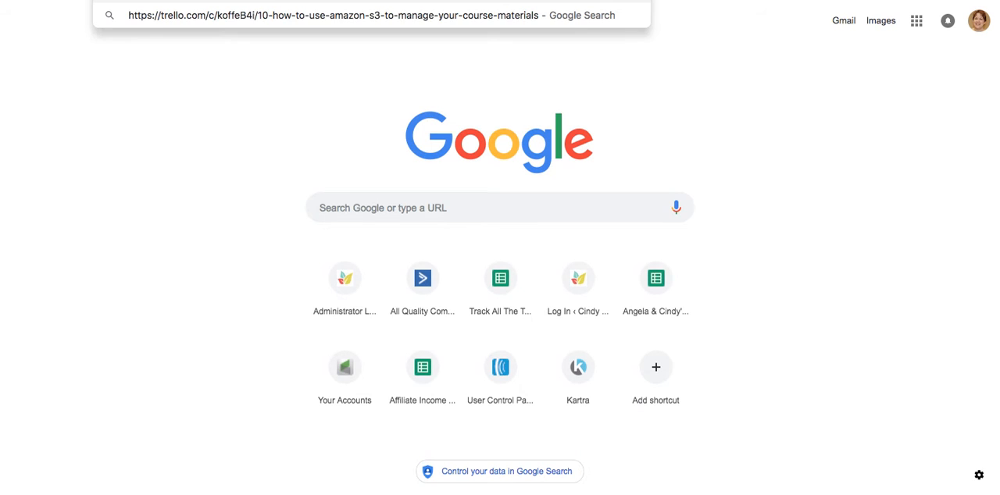
key("Return")
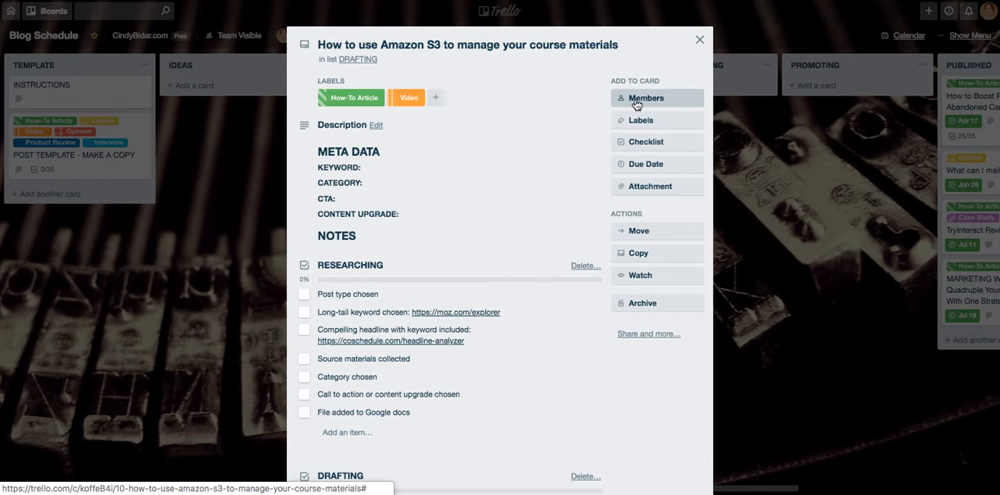
Attach the Google Drive document "How to use Amazon S3..." from the Blog folder to the card, sorting the file picker by Last opened by me
left_click(637, 189)
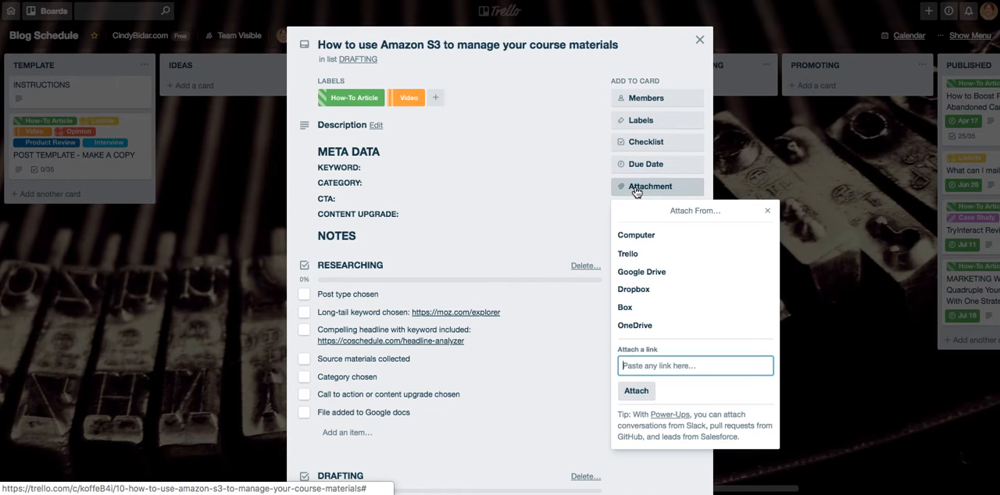
left_click(630, 272)
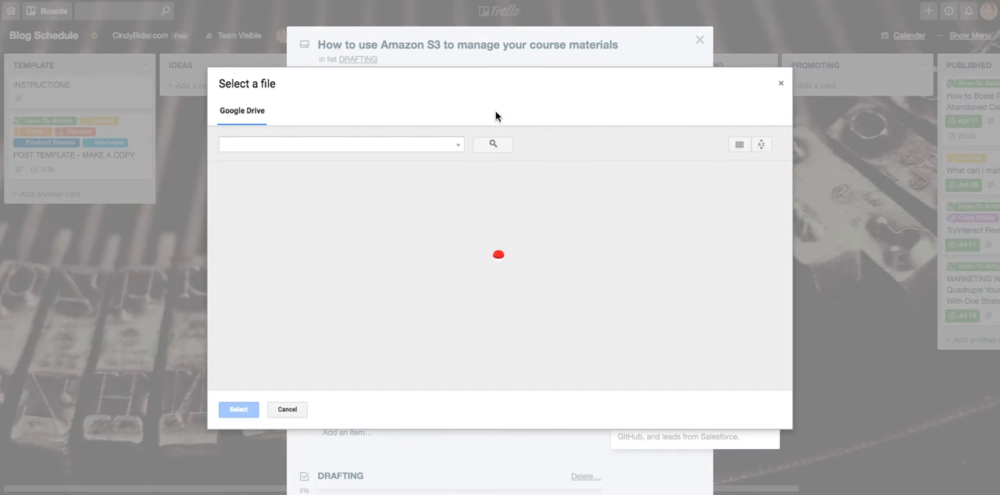
left_click(761, 145)
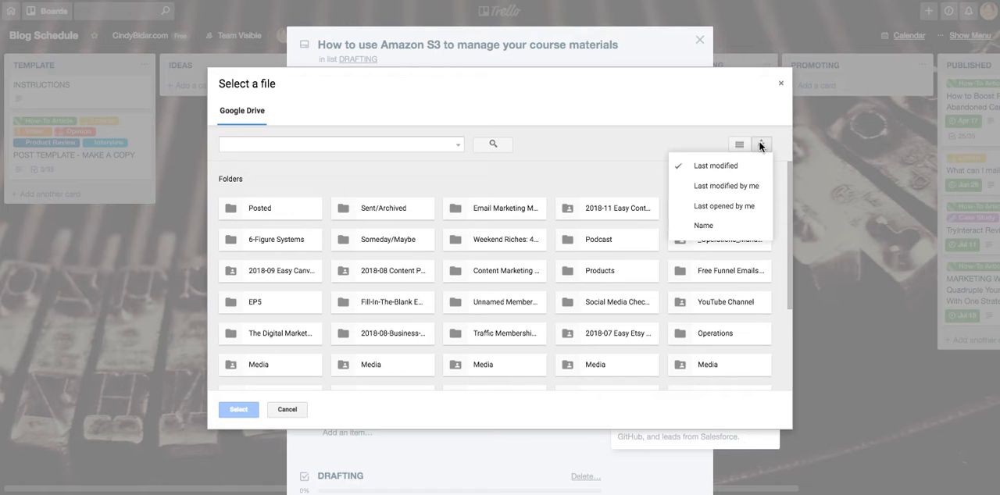
left_click(724, 206)
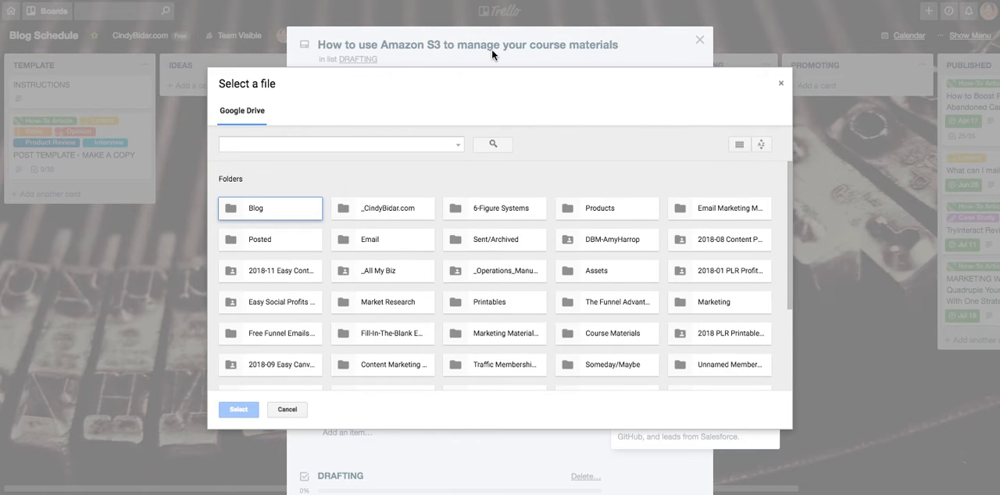
double_click(242, 213)
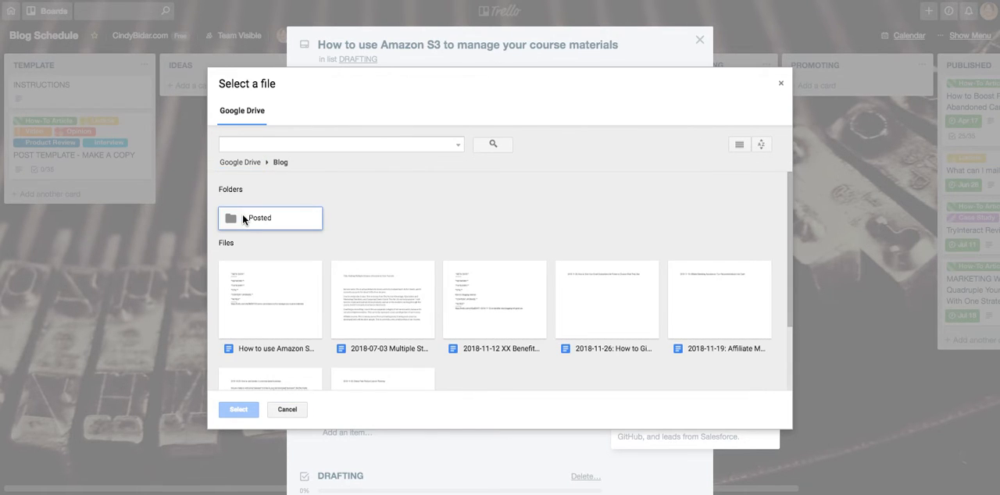
left_click(259, 300)
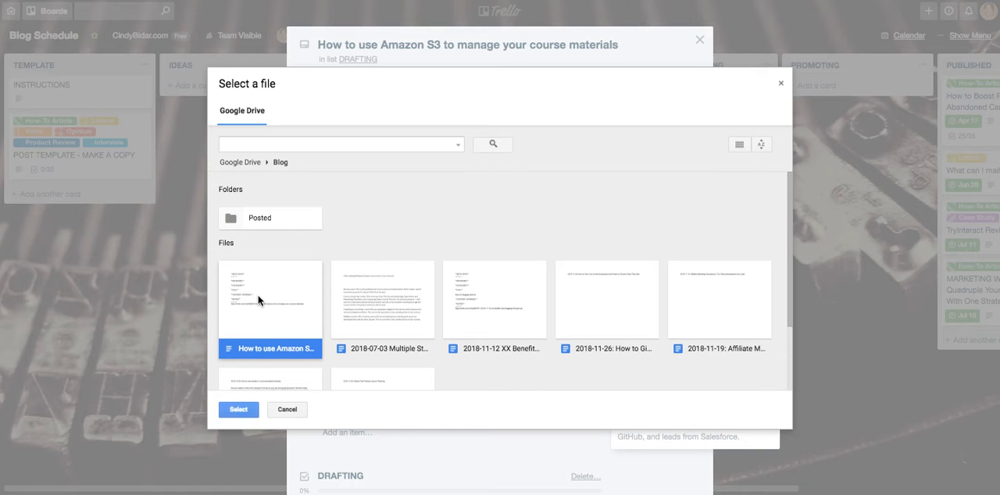
left_click(240, 412)
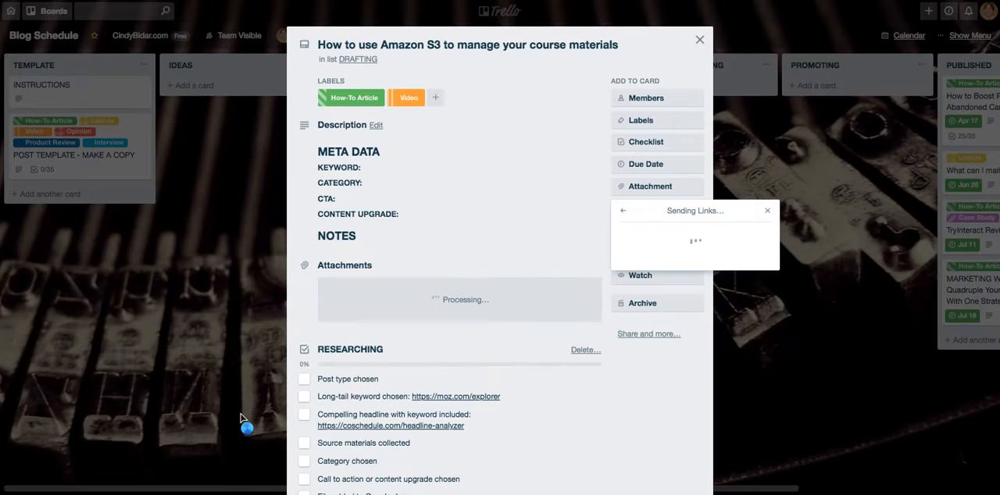